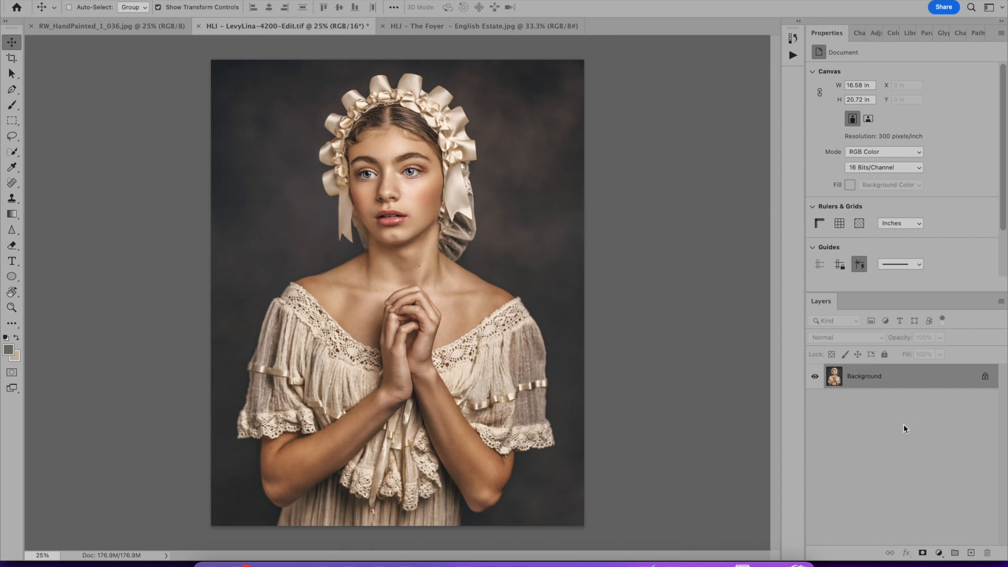
- Duplicate the portrait layer, mask out the copy's background with Remove Background, and check the cutout with the original layer hidden
key("super+j")
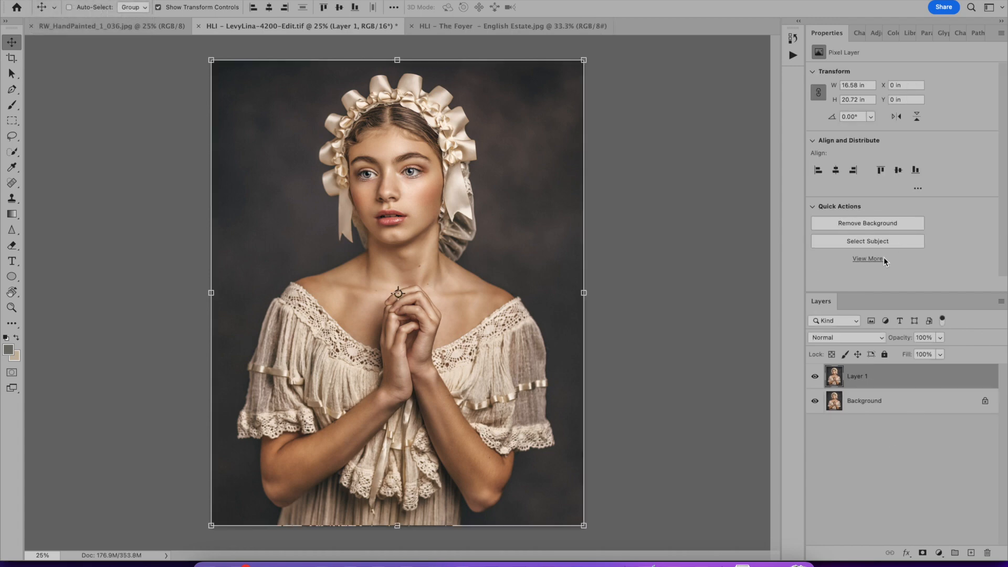
left_click(855, 225)
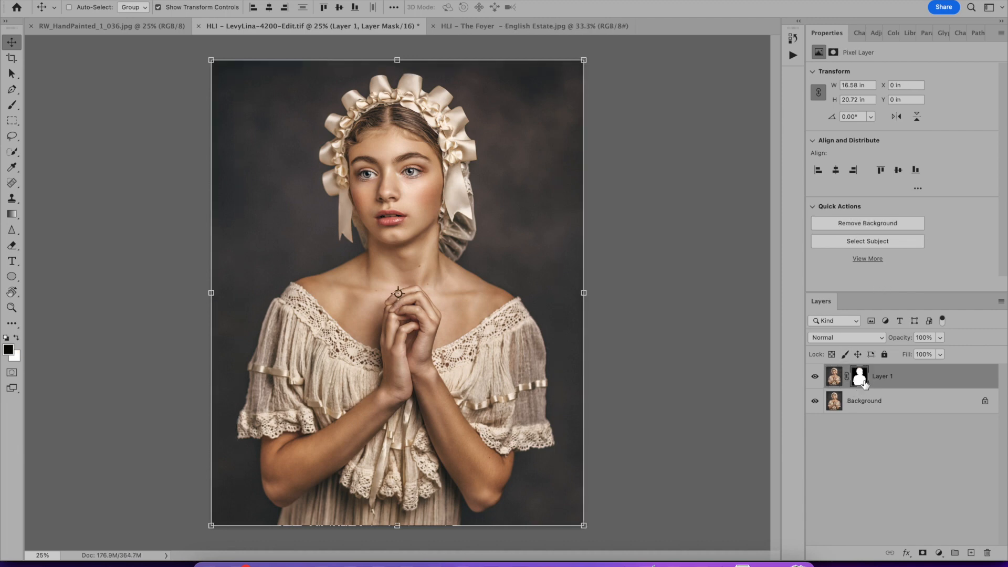
left_click(815, 402)
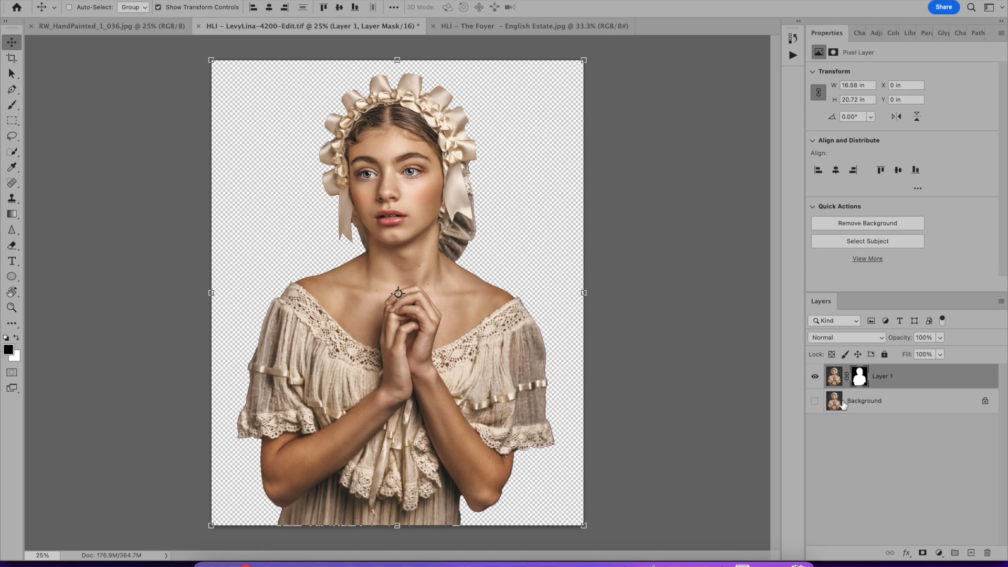
left_click(815, 401)
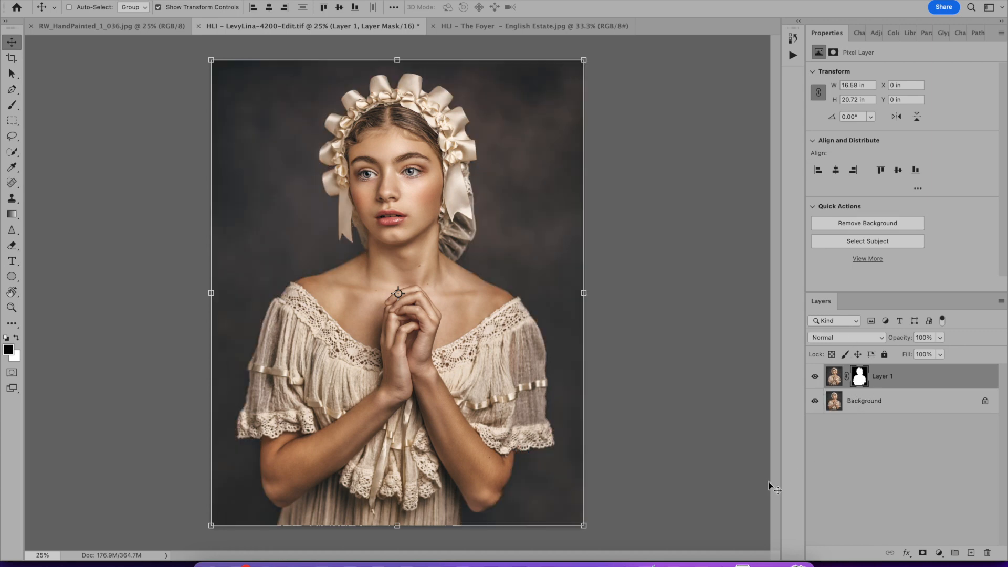
- Copy the background layer of "HLI - The Foyer - English Estate.jpg" into the portrait document, accepting the bit-depth conversion
left_click(554, 31)
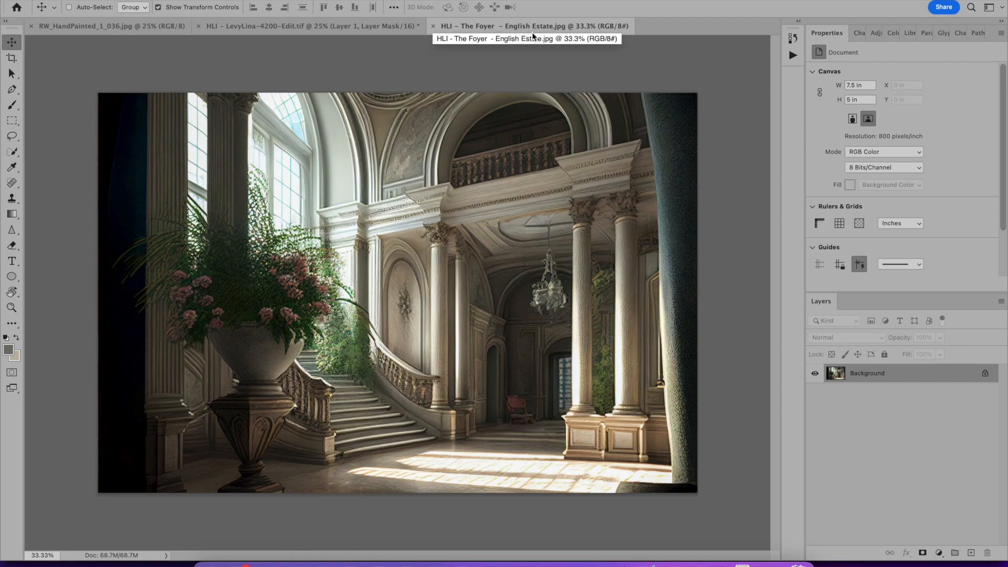
left_click_drag(880, 383, 389, 336)
left_click(524, 210)
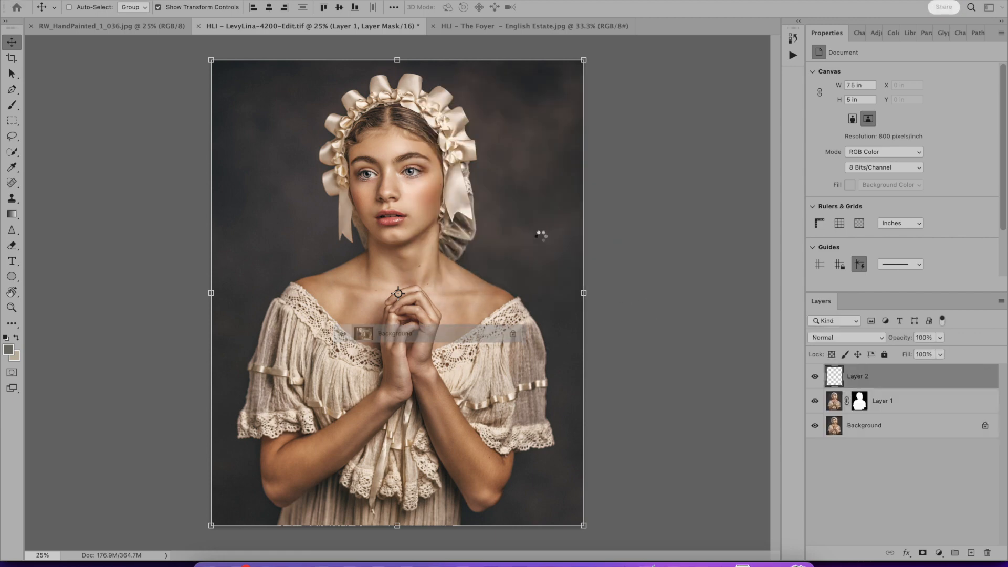
- Scale the foyer image to about 155.4% so it fills the canvas, and place its layer beneath the masked portrait, Layer 1
left_click_drag(412, 186, 420, 60)
left_click_drag(409, 486, 404, 525)
left_click_drag(479, 324, 440, 324)
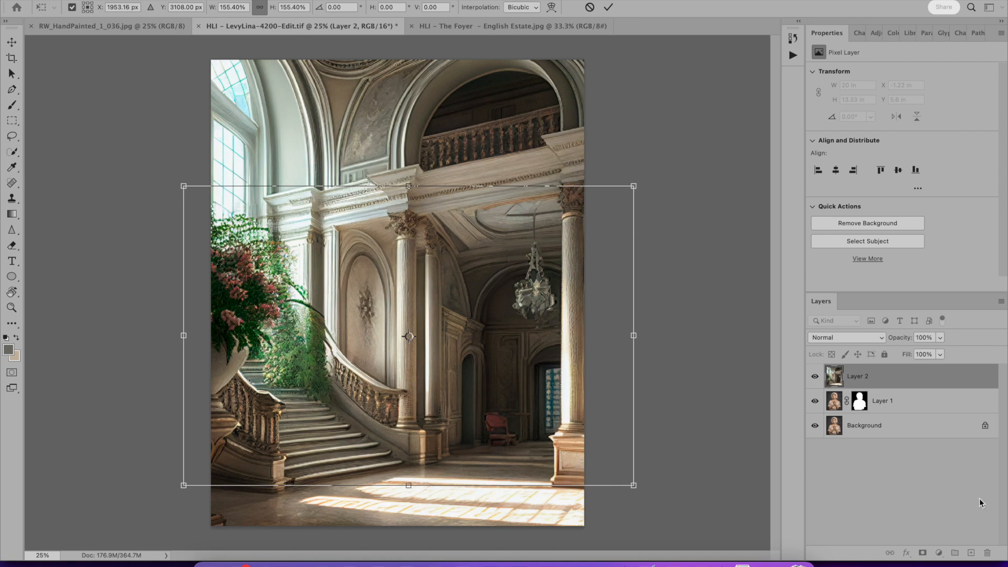
left_click(900, 380)
left_click_drag(900, 380, 906, 418)
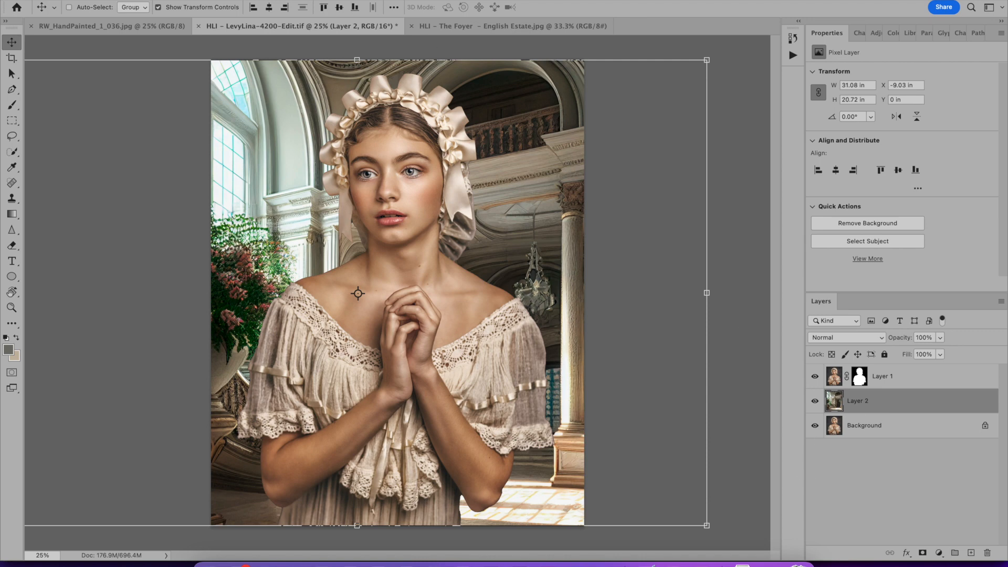
- Apply a Gaussian Blur with a radius of 8 pixels to the foyer layer
left_click(278, 0)
mouse_move(302, 133)
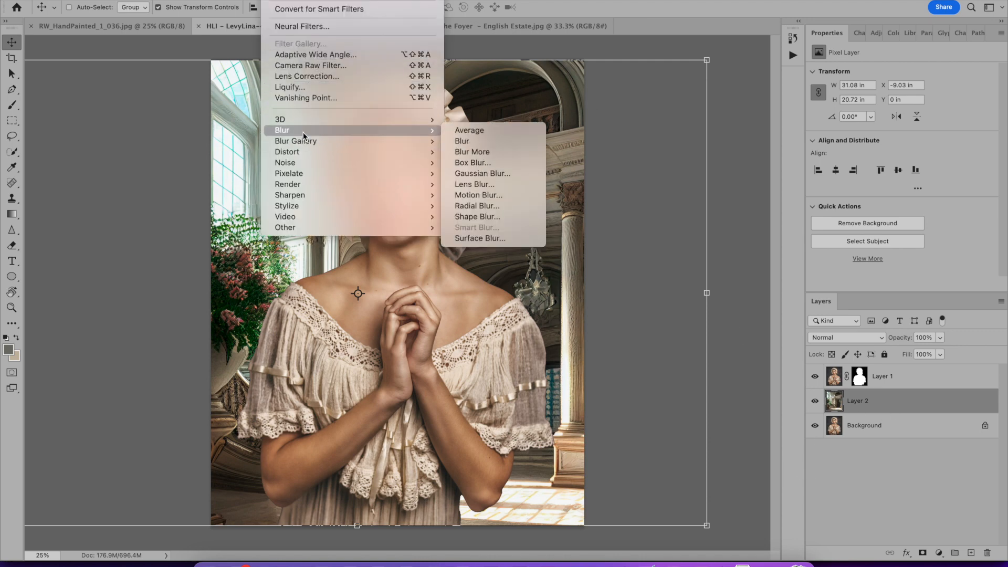
left_click(483, 174)
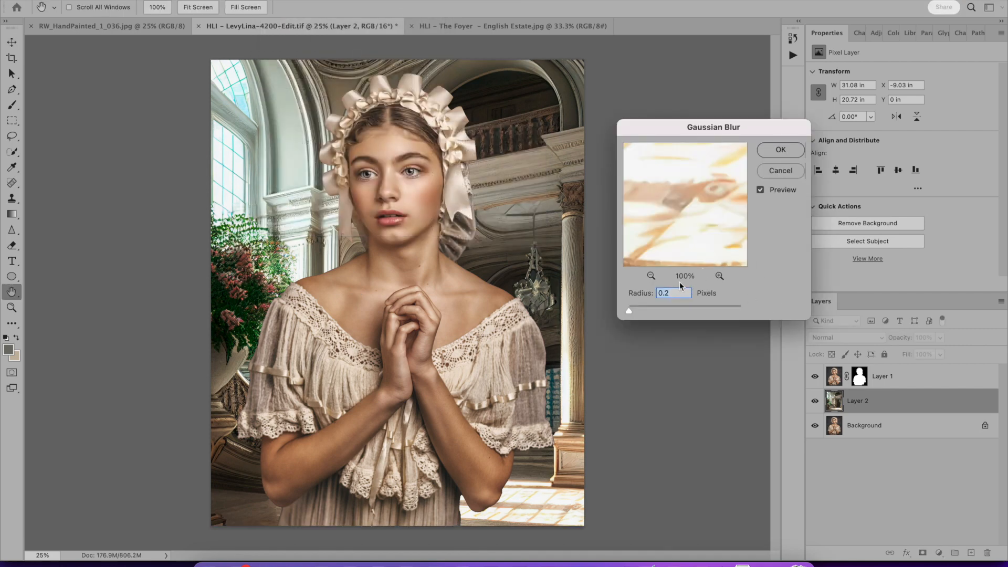
type("4")
key("BackSpace")
type("8")
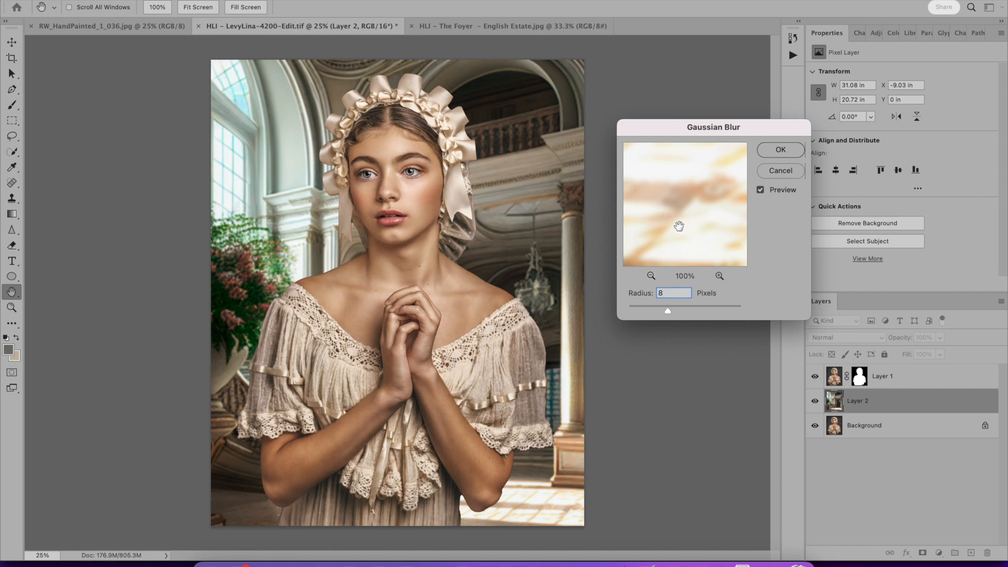
left_click(780, 150)
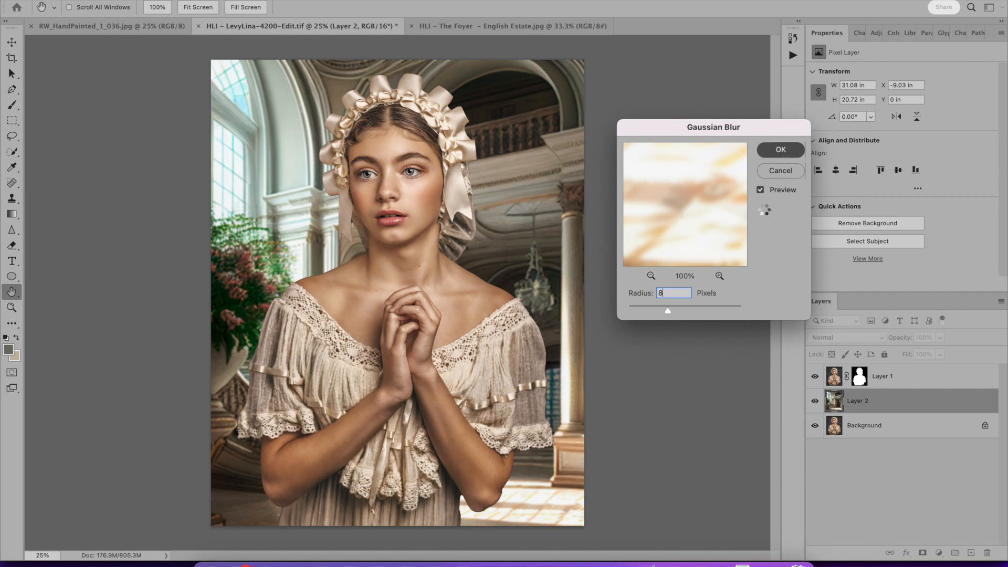
- Set the foyer layer's opacity to 50% and its blend mode to Soft Light
key("v")
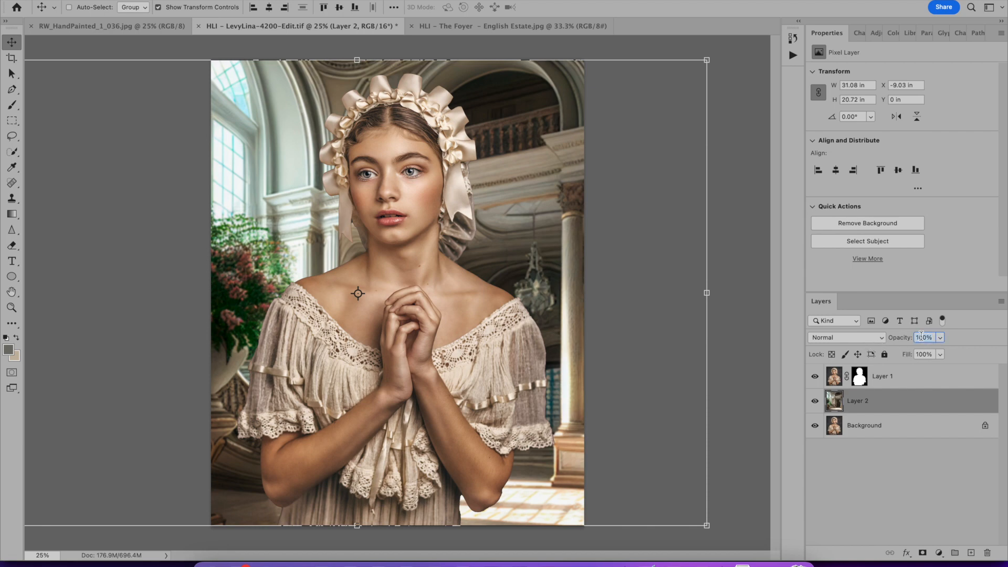
type("50")
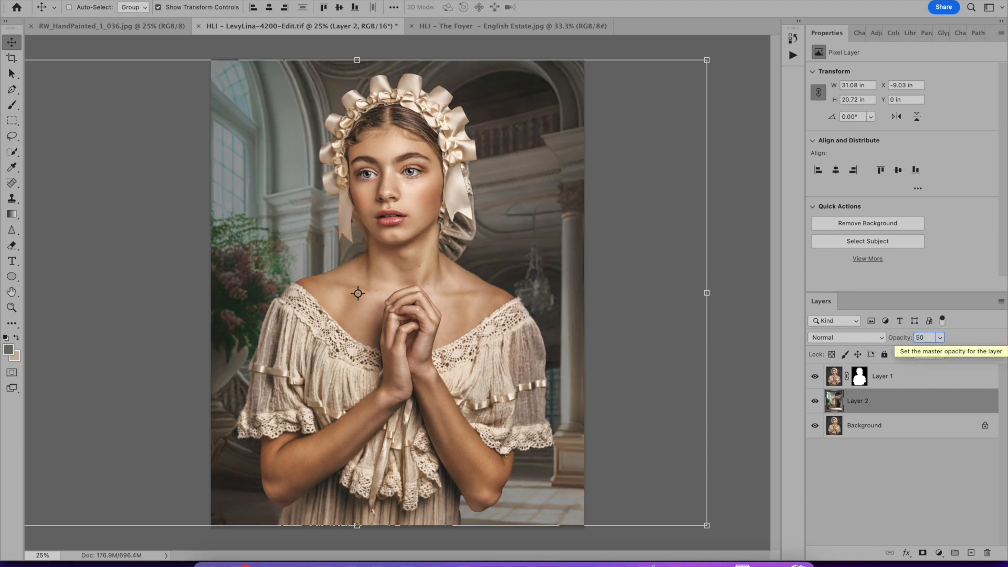
left_click(879, 477)
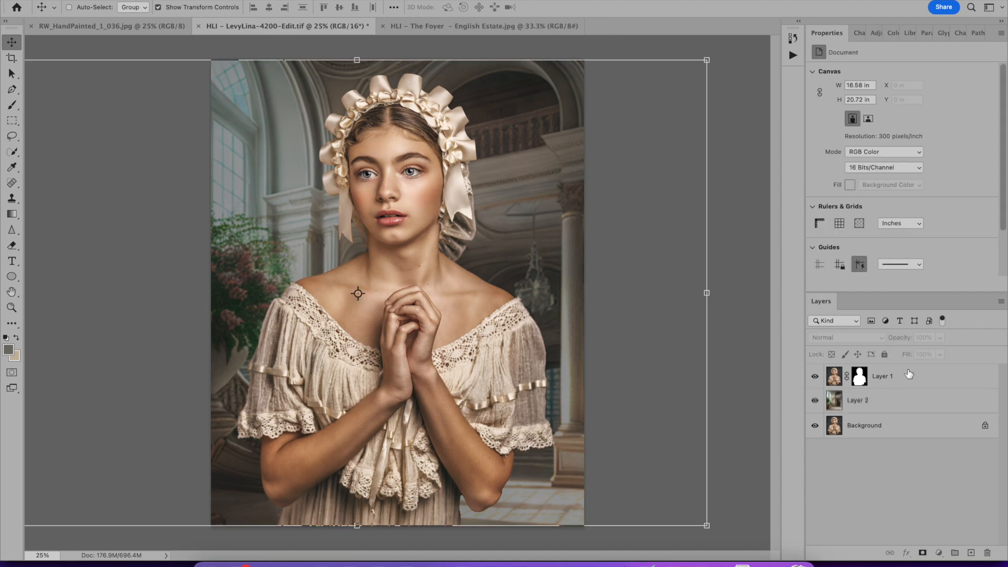
left_click(887, 400)
left_click(833, 337)
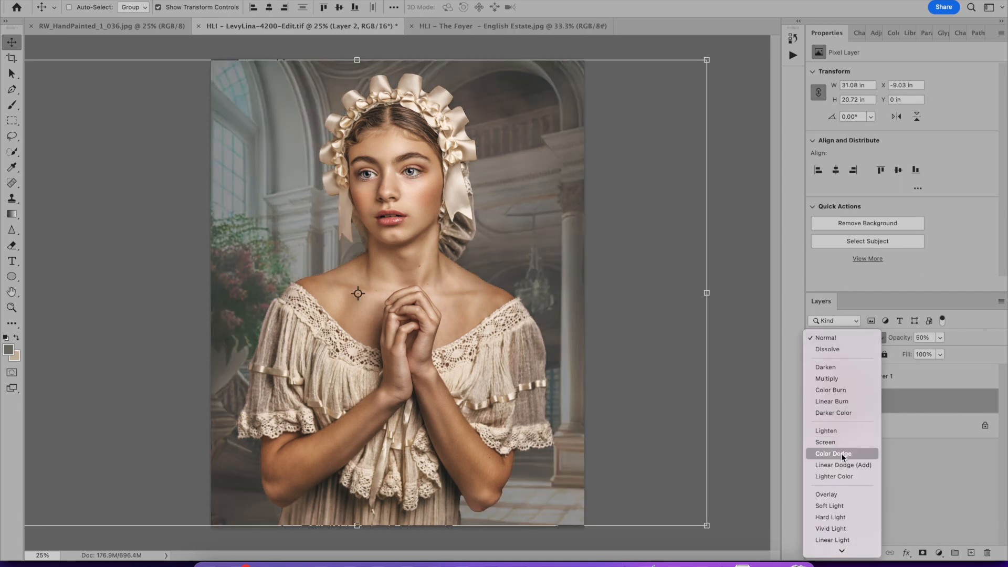
left_click(835, 506)
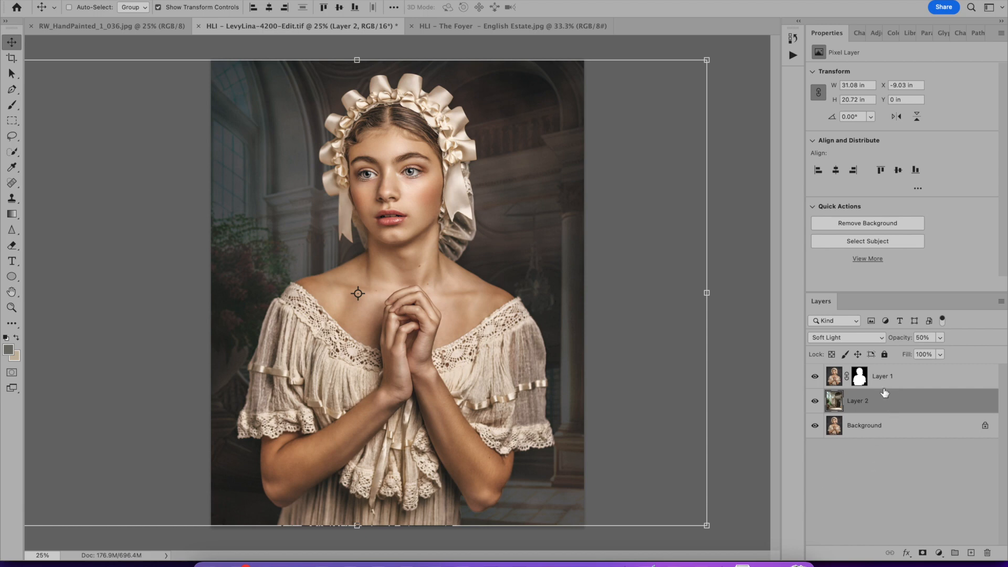
- Duplicate the Soft Light foyer layer and set the copy's blend mode to Screen
key("super+j")
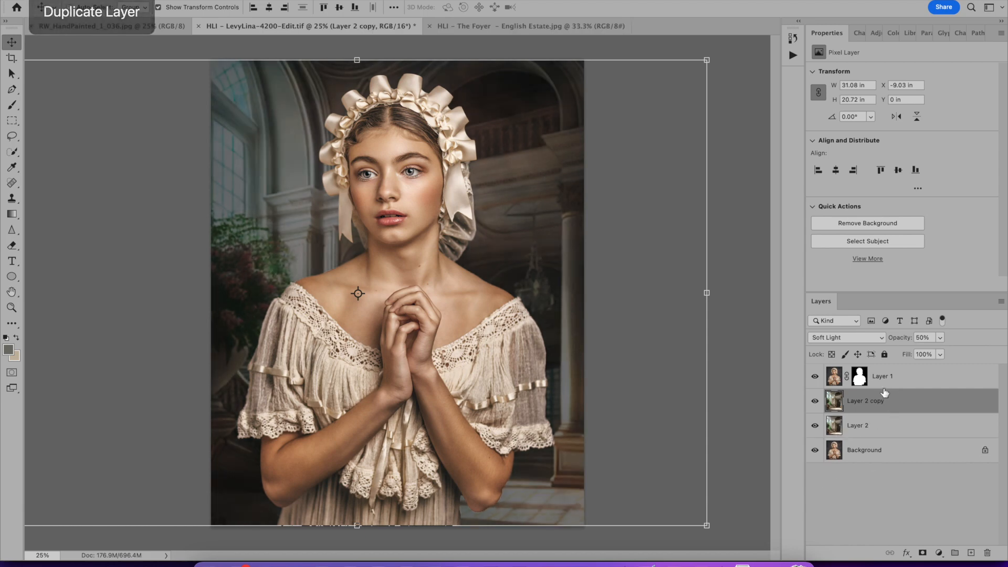
left_click(880, 337)
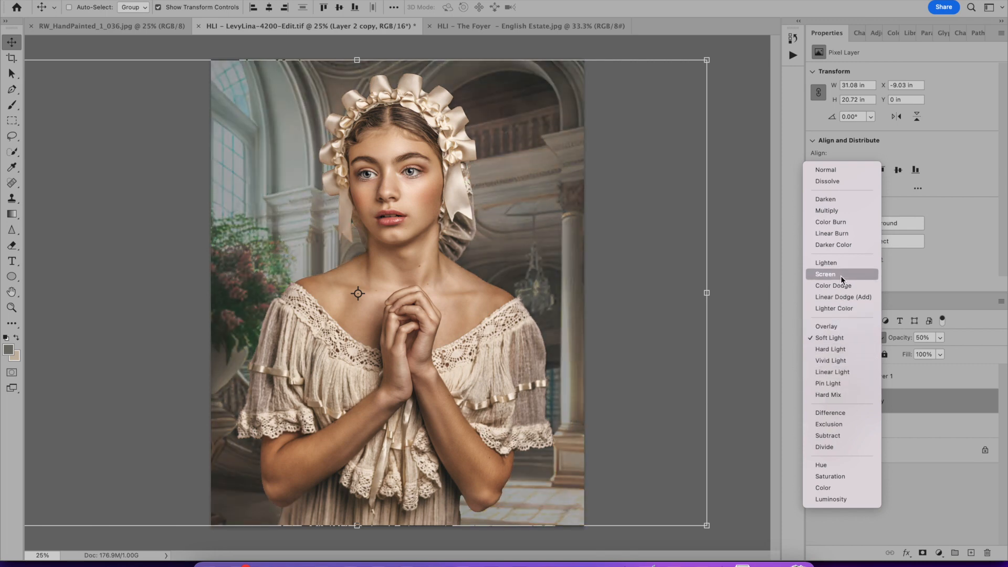
left_click(840, 275)
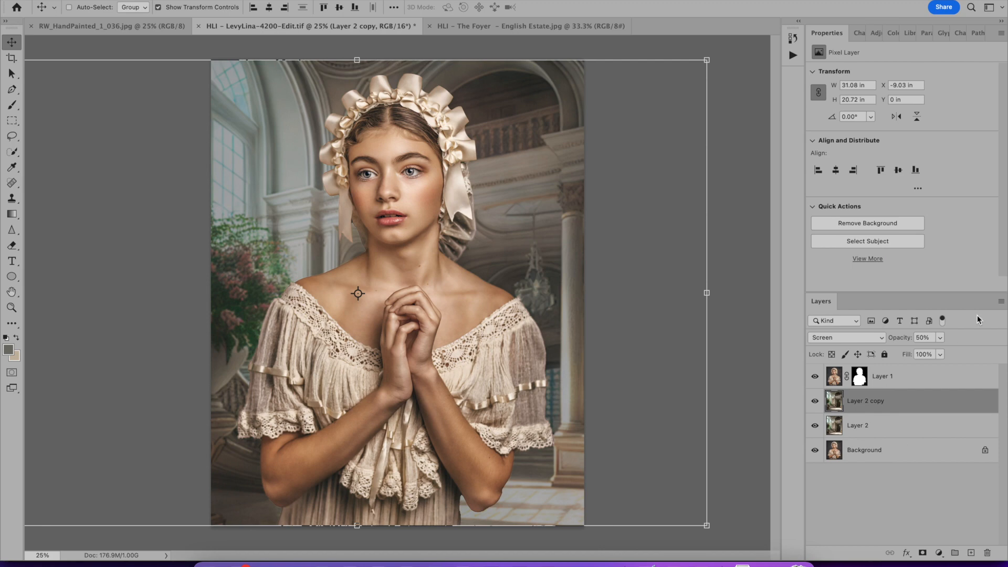
- Adjust the opacity of Layer 2 copy to about 42% and of Layer 2 to about 51%
left_click(939, 338)
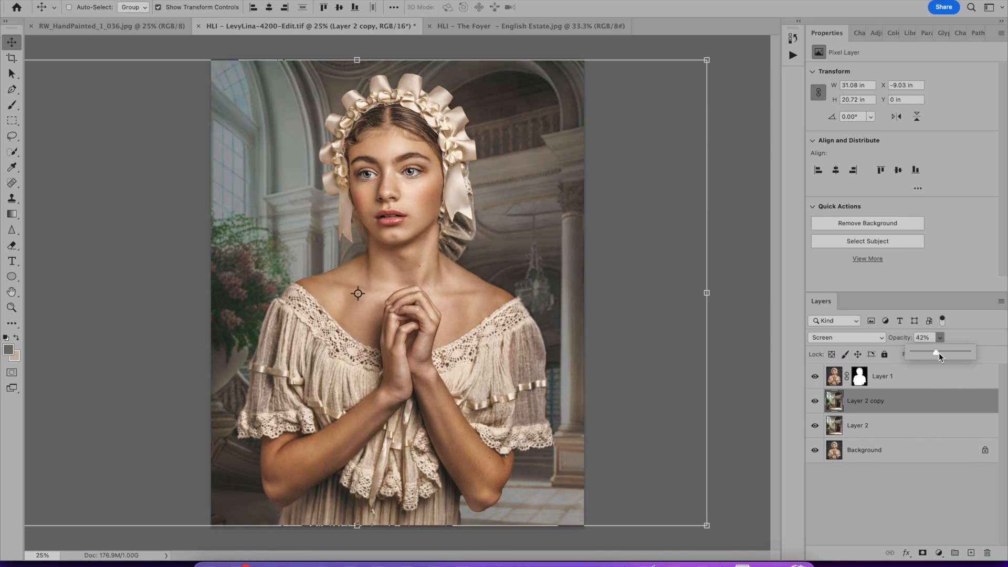
left_click(887, 423)
left_click(939, 338)
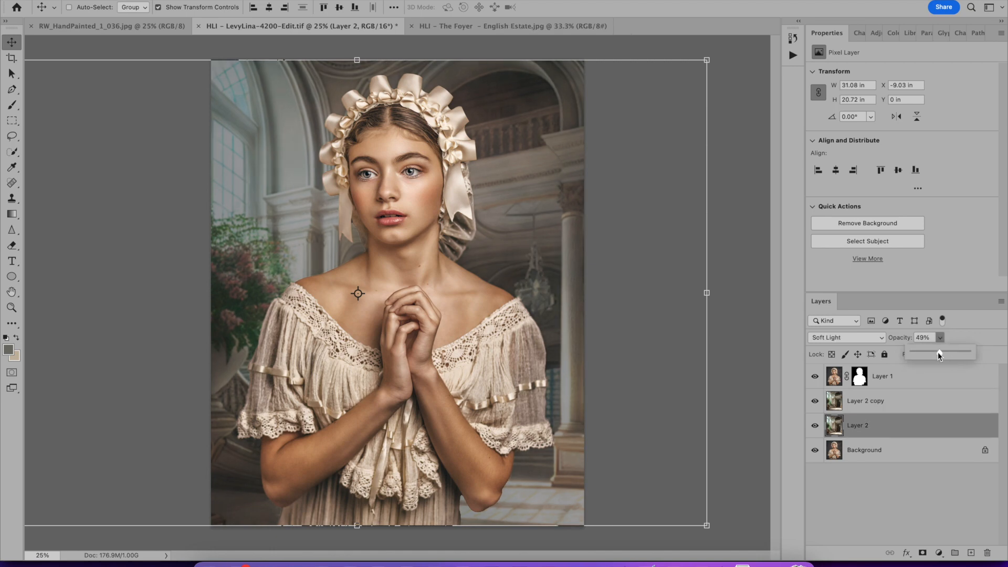
left_click_drag(928, 351, 928, 351)
left_click(901, 424)
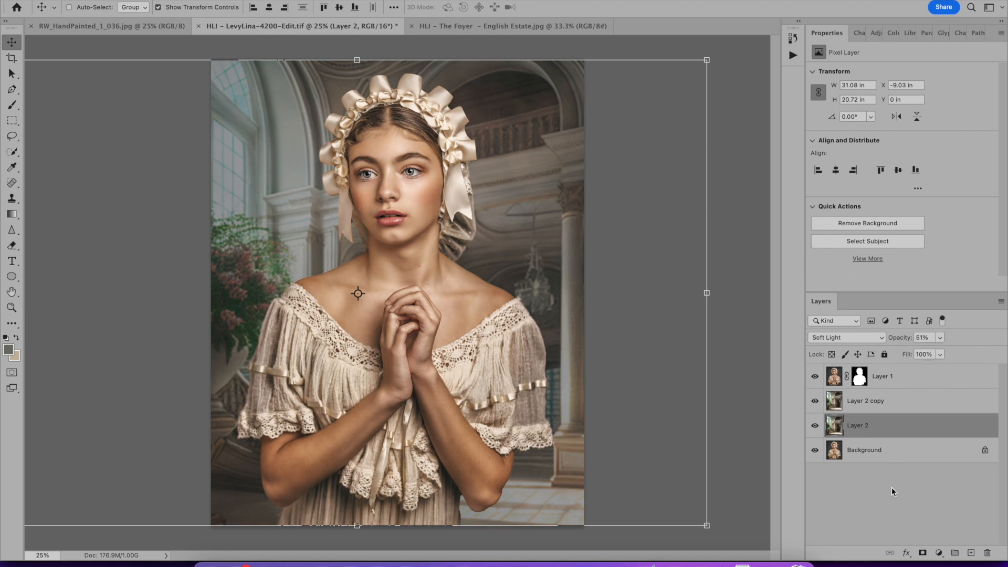
left_click(900, 489)
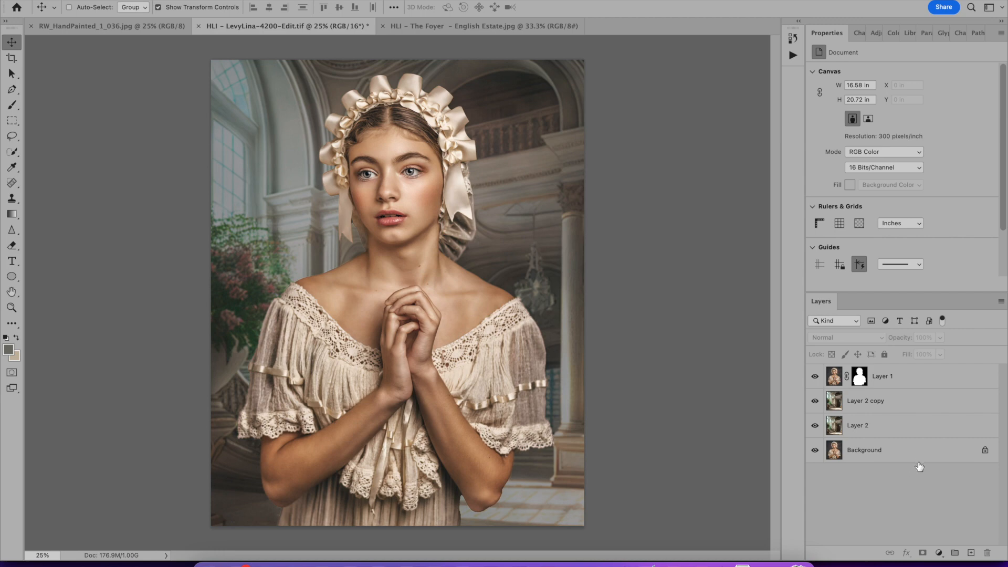
- Copy the brown texture from RW_HandPainted_1_036.jpg into the portrait document above Layer 1, accepting the depth and color profile conversions
left_click(929, 376)
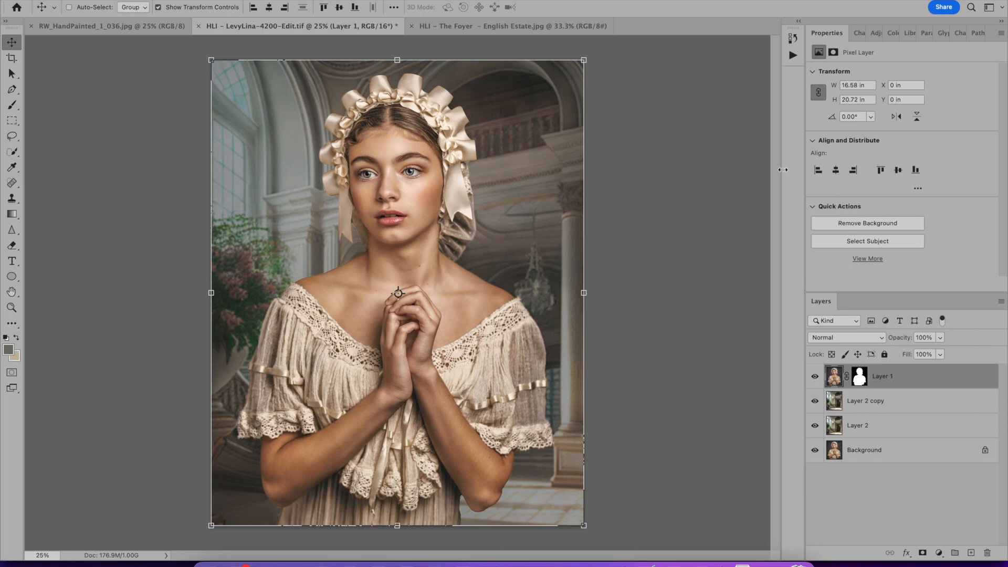
left_click(116, 26)
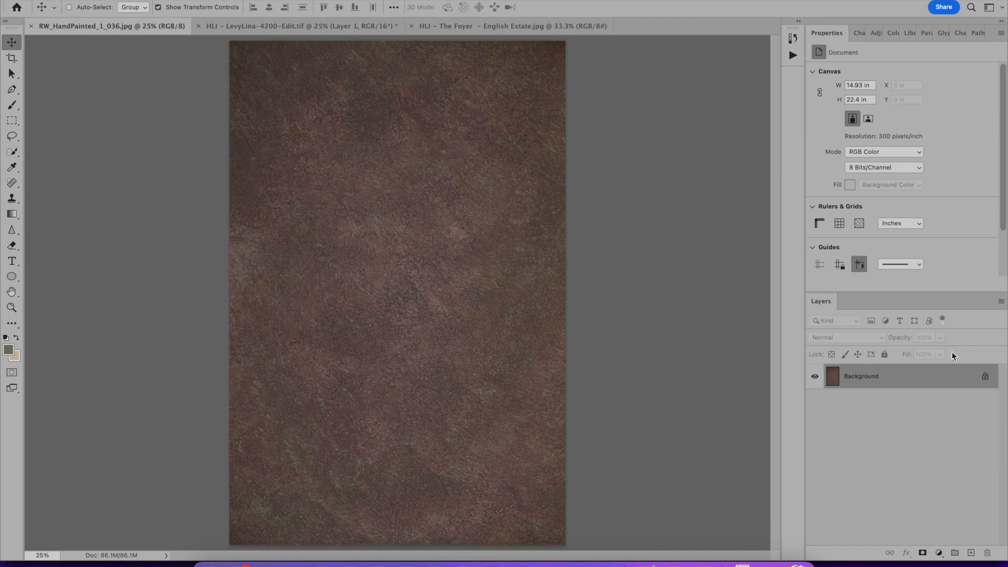
left_click_drag(921, 382, 398, 297)
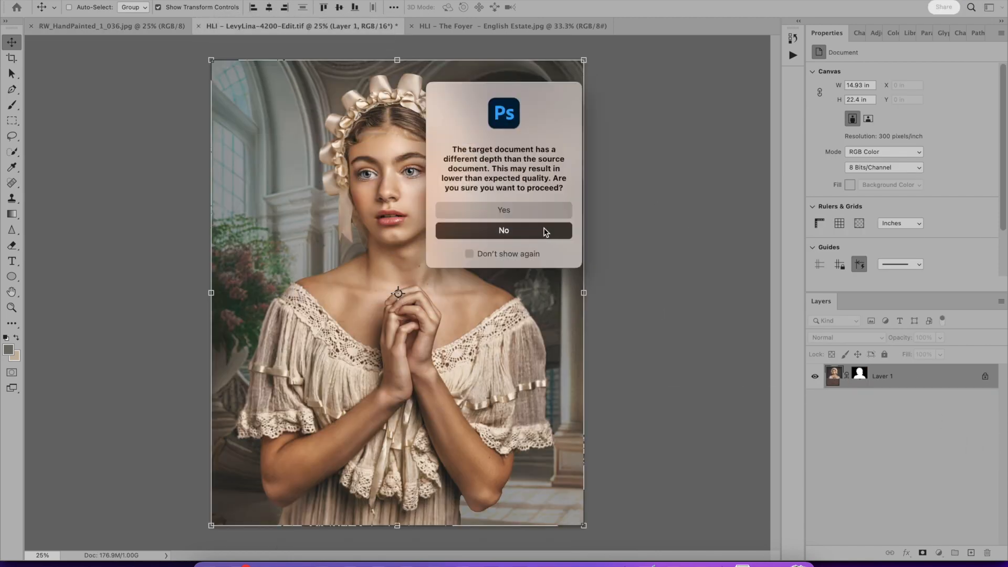
left_click(544, 211)
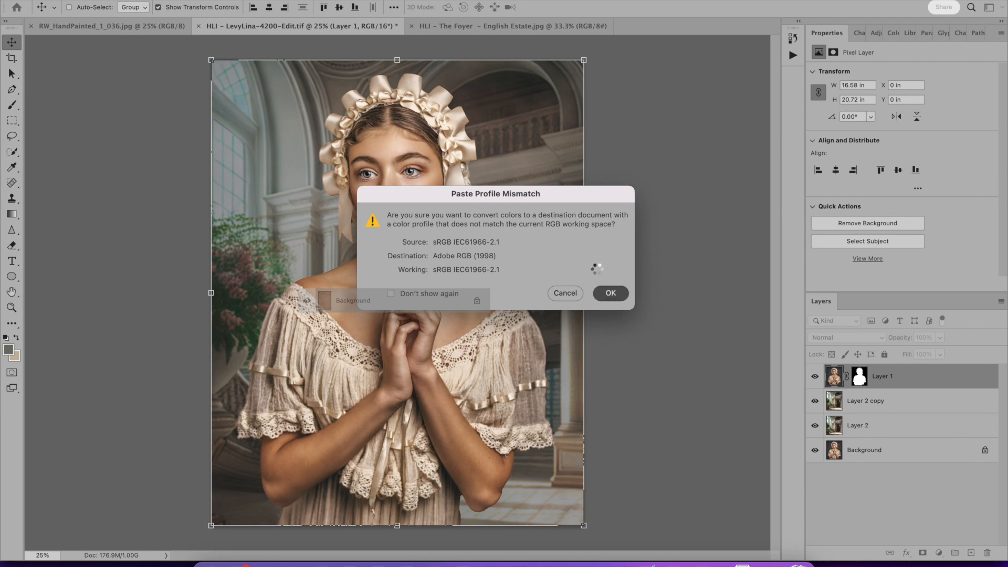
left_click(598, 296)
- Scale the texture layer to about 111% so it spans the full width of the canvas
left_click_drag(235, 301, 211, 301)
left_click_drag(573, 301, 583, 302)
key("Return")
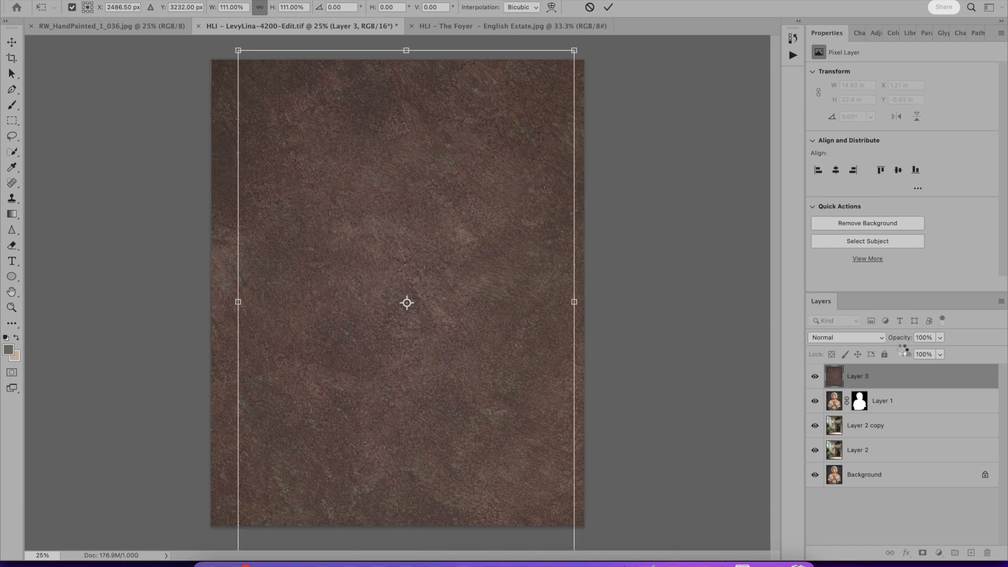
- Set the texture layer's blend mode to Linear Dodge (Add) and its opacity to 8%
left_click(859, 337)
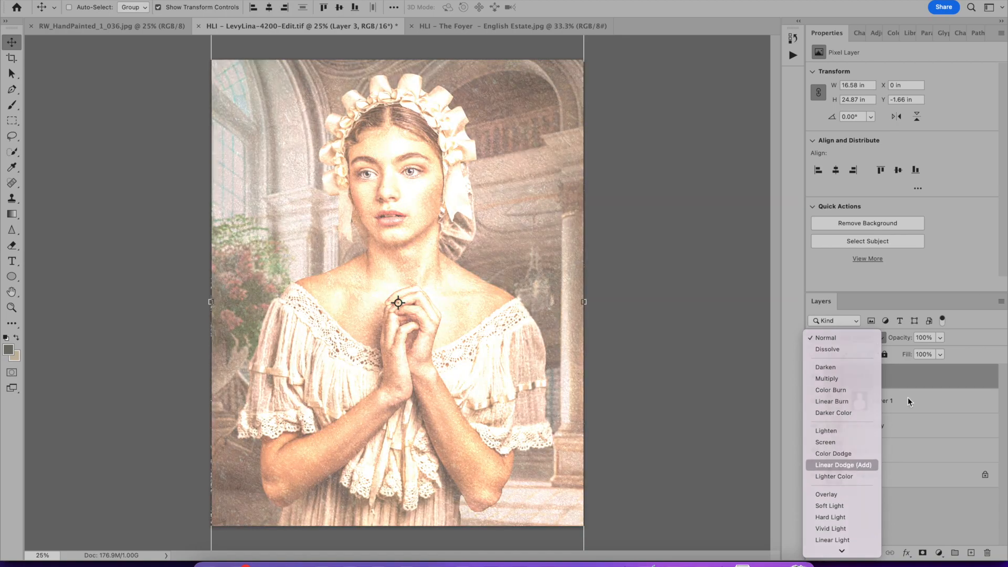
key("Return")
left_click(922, 338)
type("0")
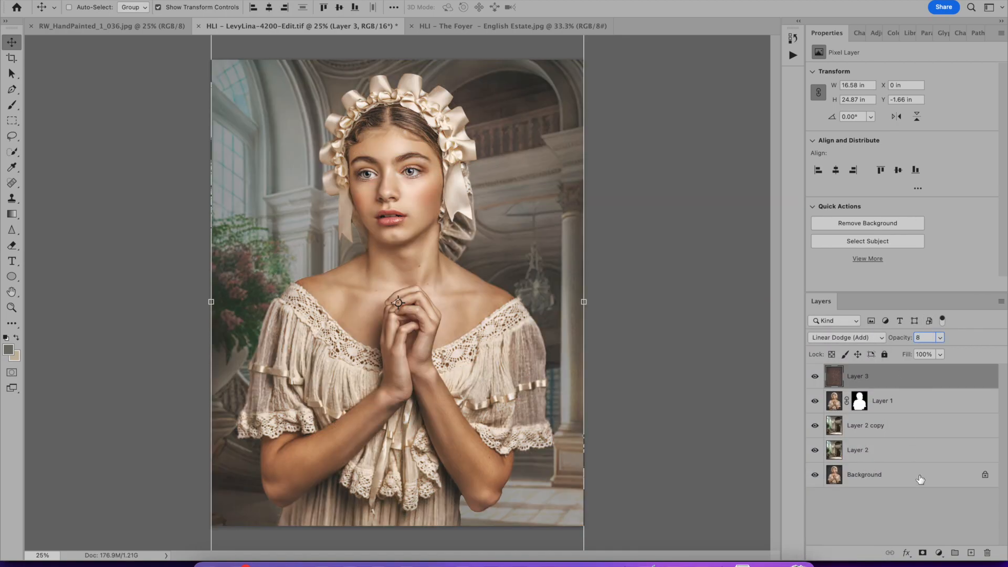
left_click(899, 506)
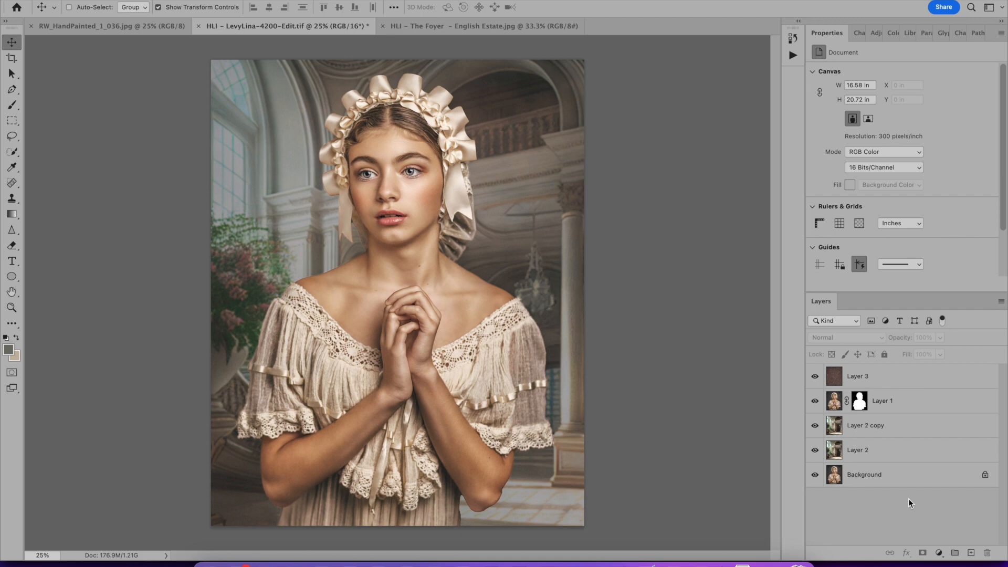